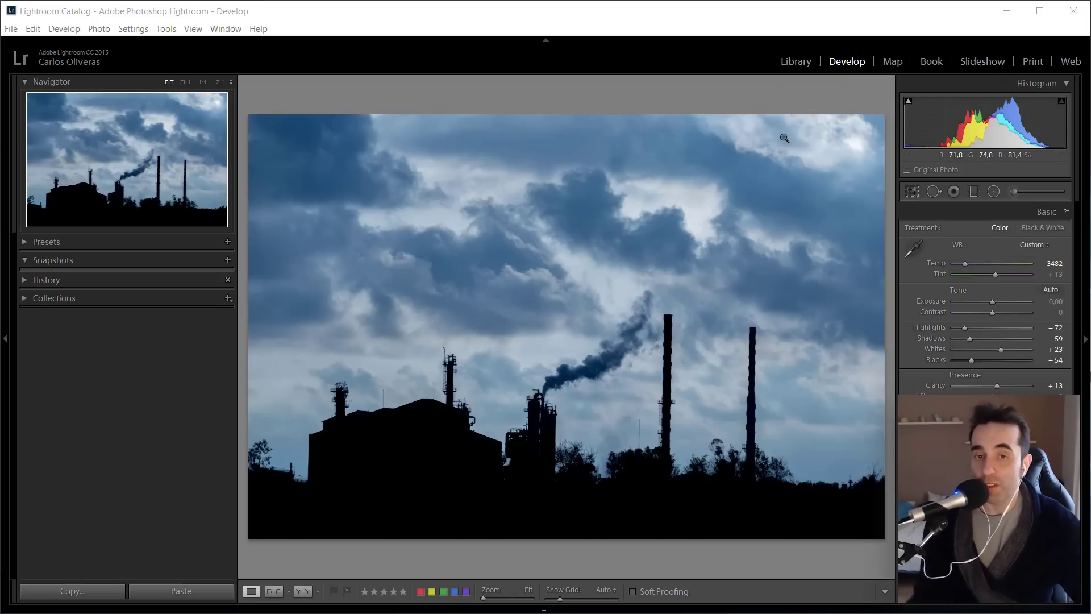
- Try a smaller crop around the smokestacks, then cancel it back to the full photo
left_click(911, 192)
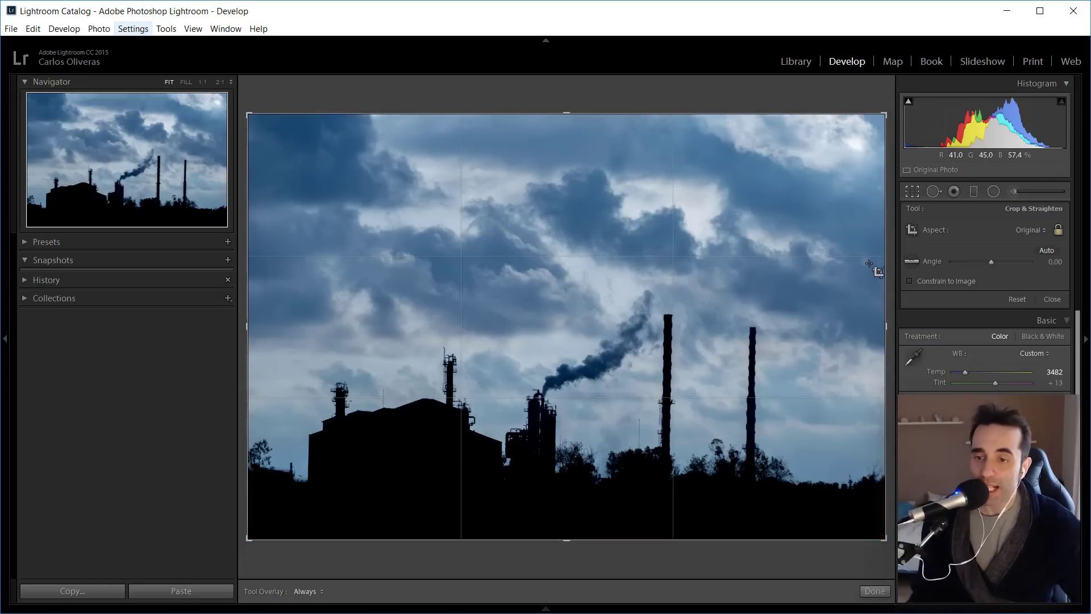
left_click_drag(801, 287, 486, 514)
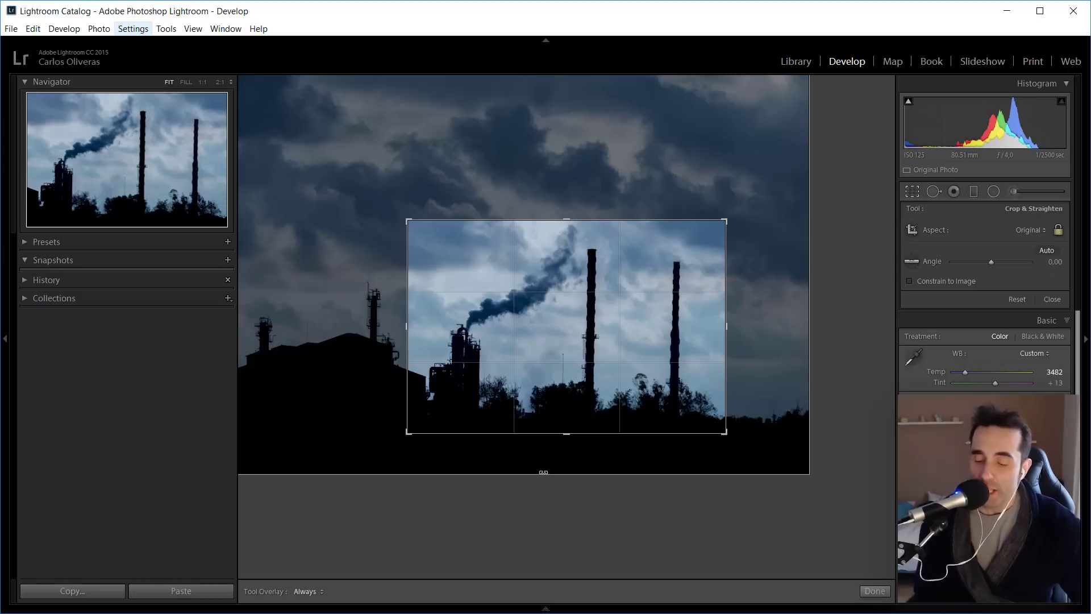
key("Escape")
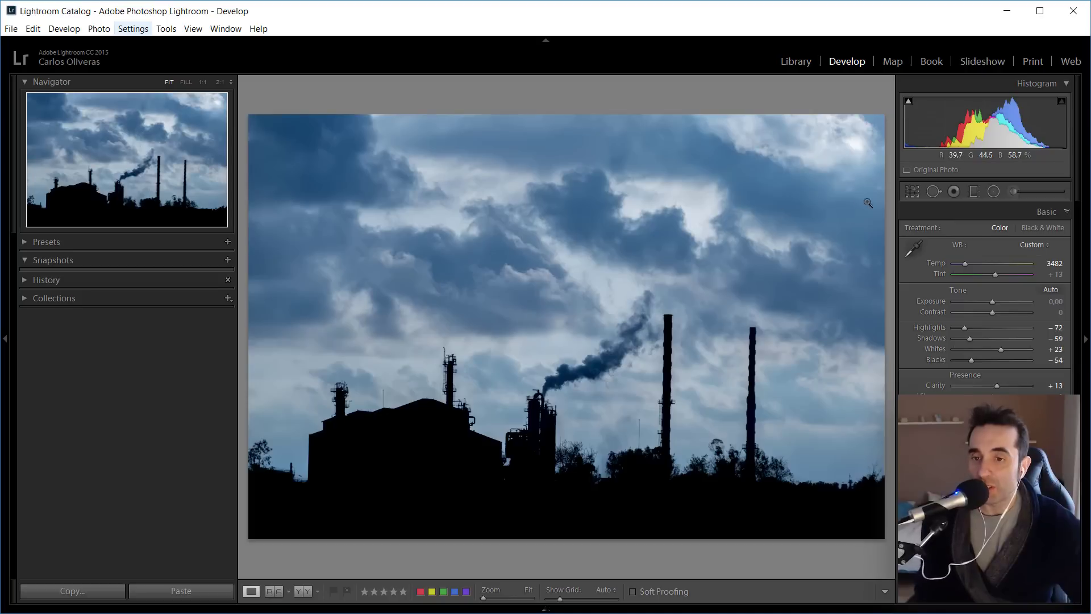
- Trim the crop in from the top-right and top-left corners and apply it
key("r")
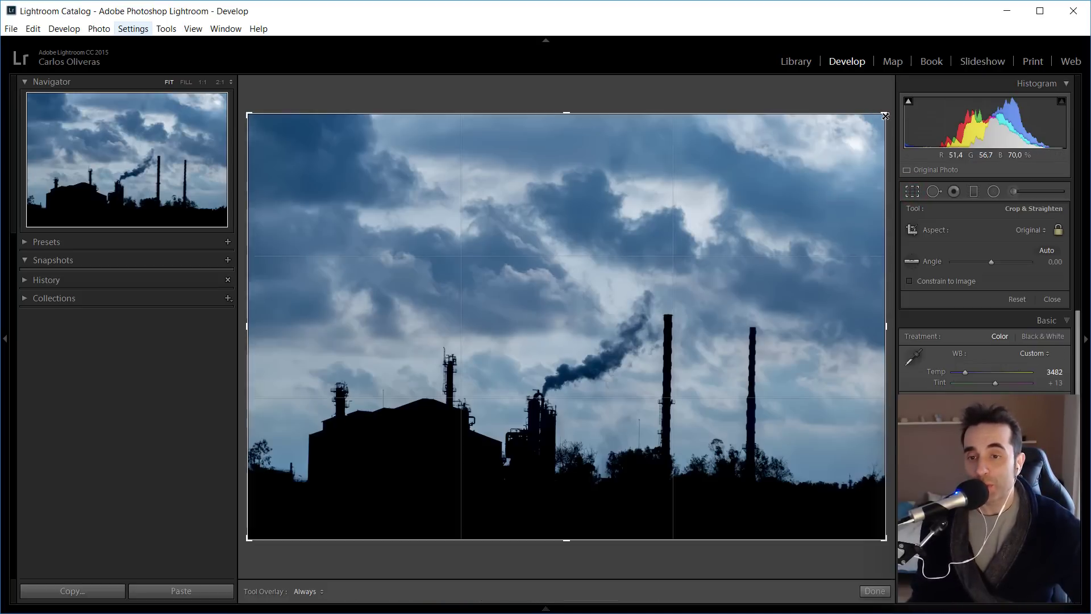
left_click_drag(885, 116, 864, 125)
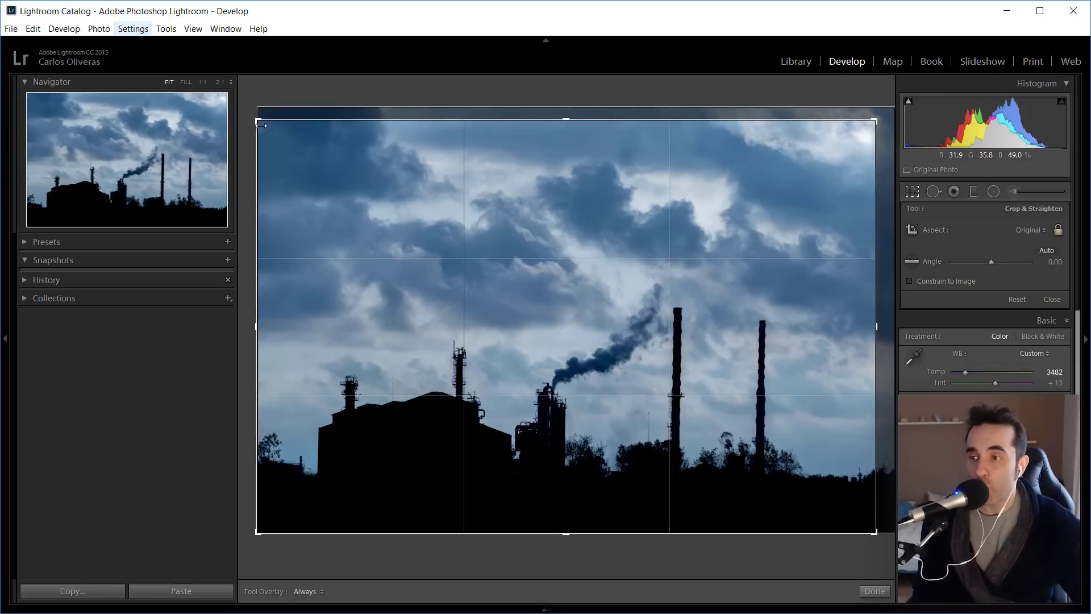
left_click_drag(261, 124, 299, 149)
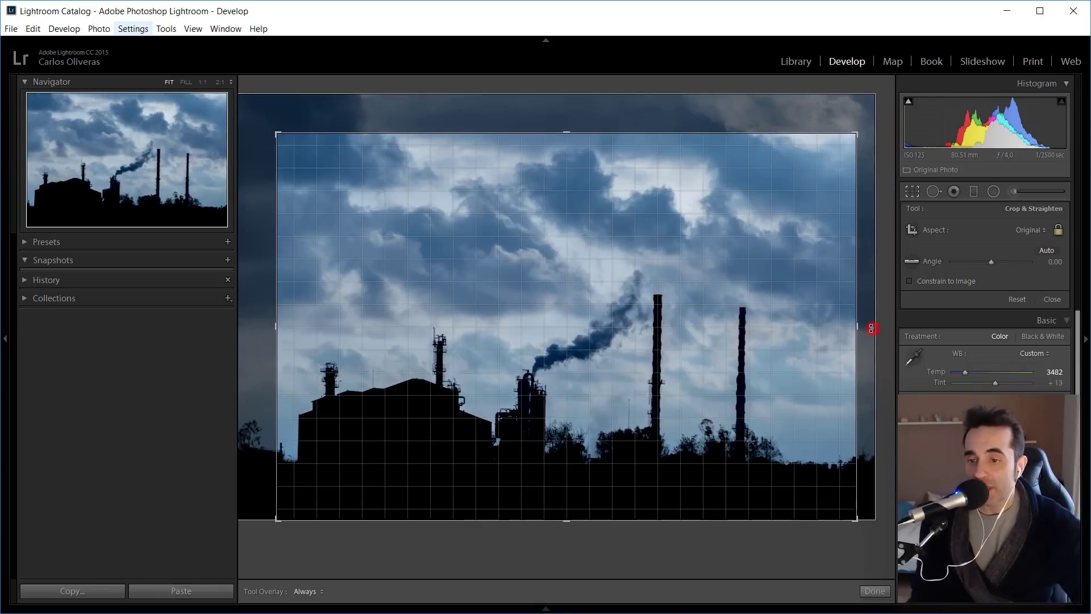
double_click(748, 382)
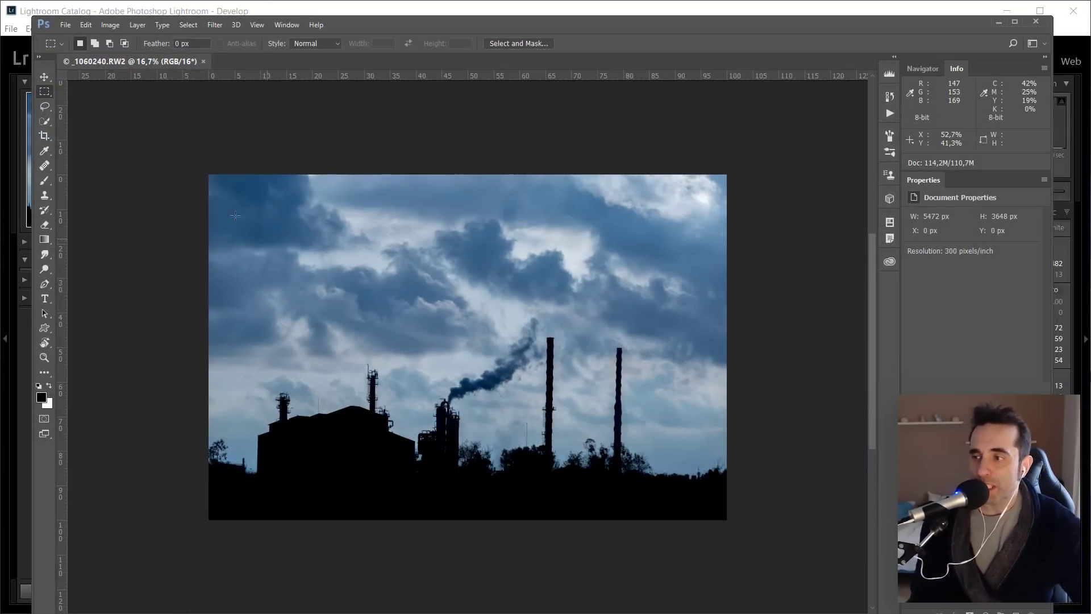
- Crop the photo in from the top-right and top-left corners and commit the crop
left_click(45, 136)
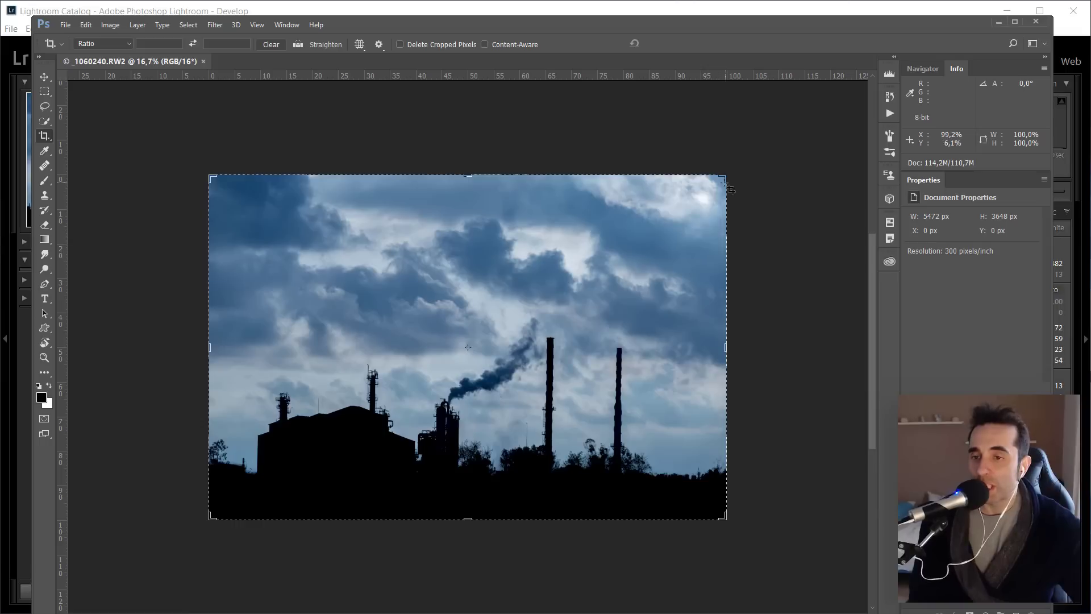
mouse_move(727, 185)
left_mouse_down()
mouse_move(685, 196)
mouse_move(705, 209)
mouse_move(706, 200)
left_mouse_up()
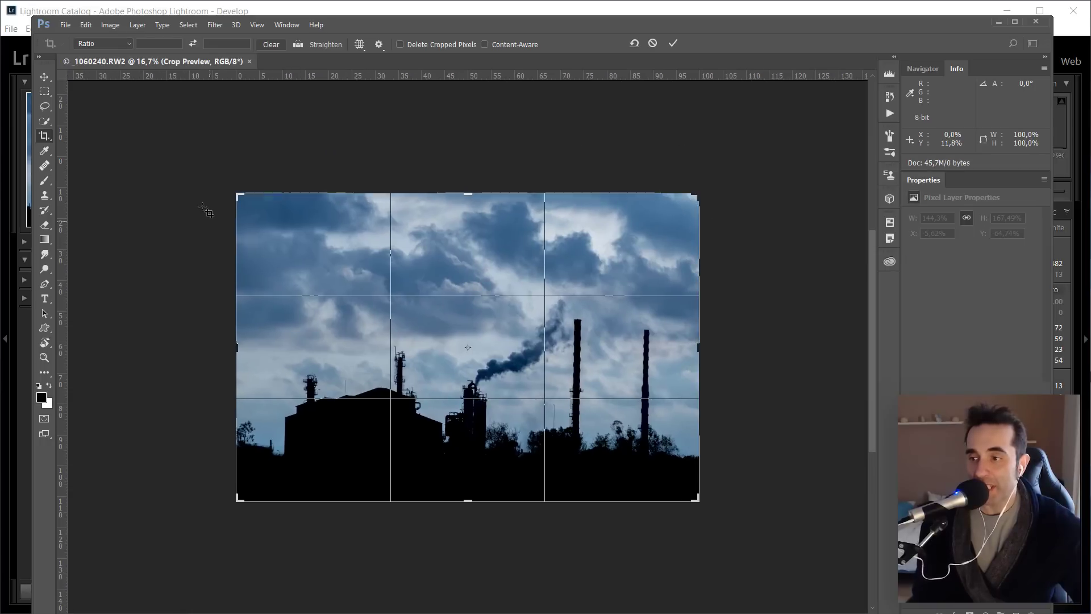
left_click_drag(235, 195, 257, 187)
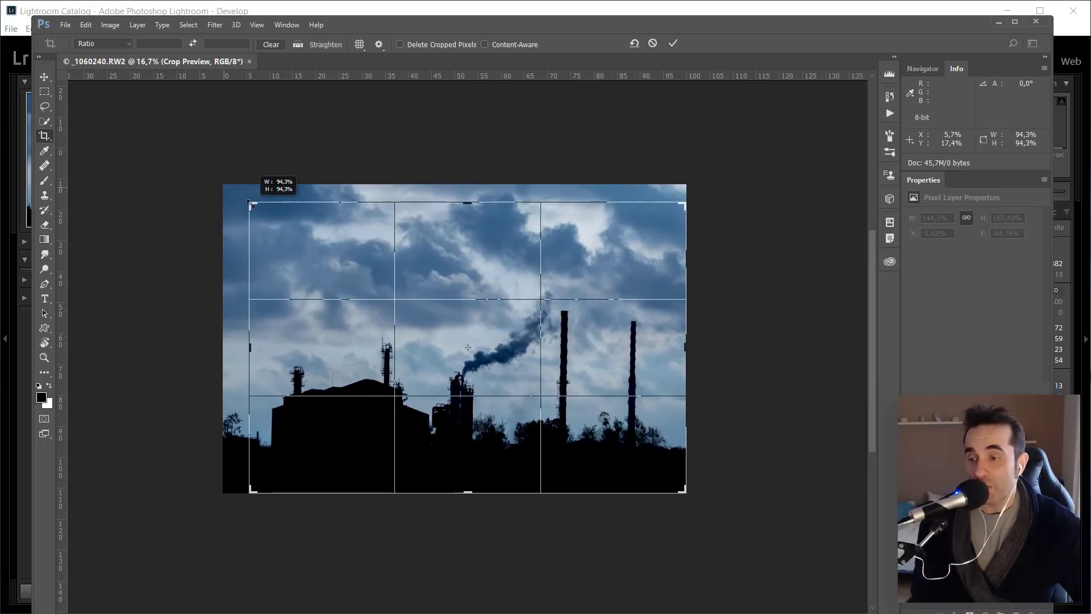
double_click(513, 346)
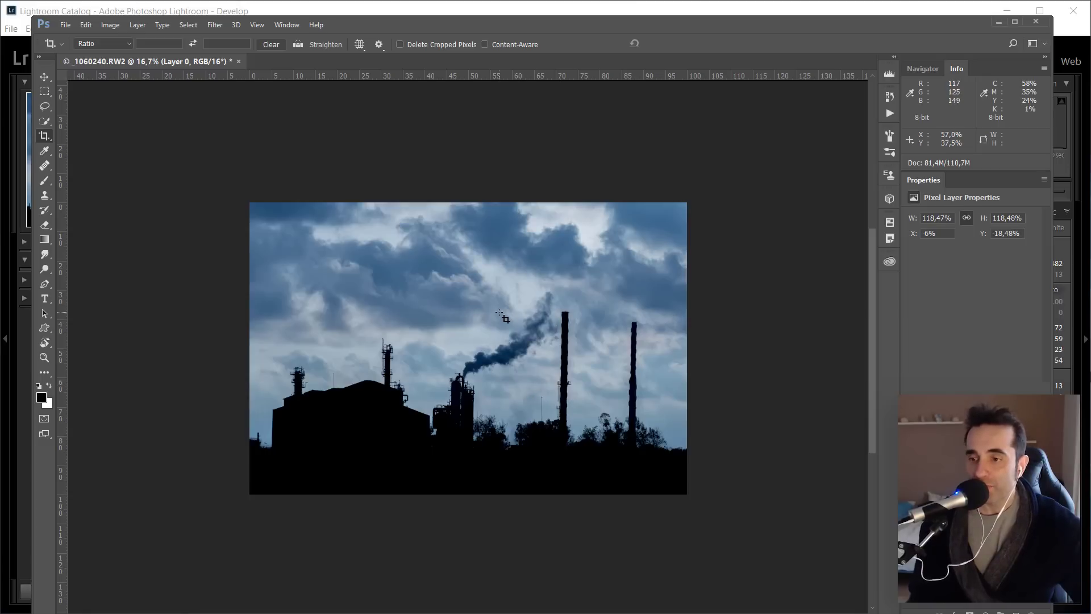
- Preview a thin crop strip over the sky, then cancel it
key("v")
key("c")
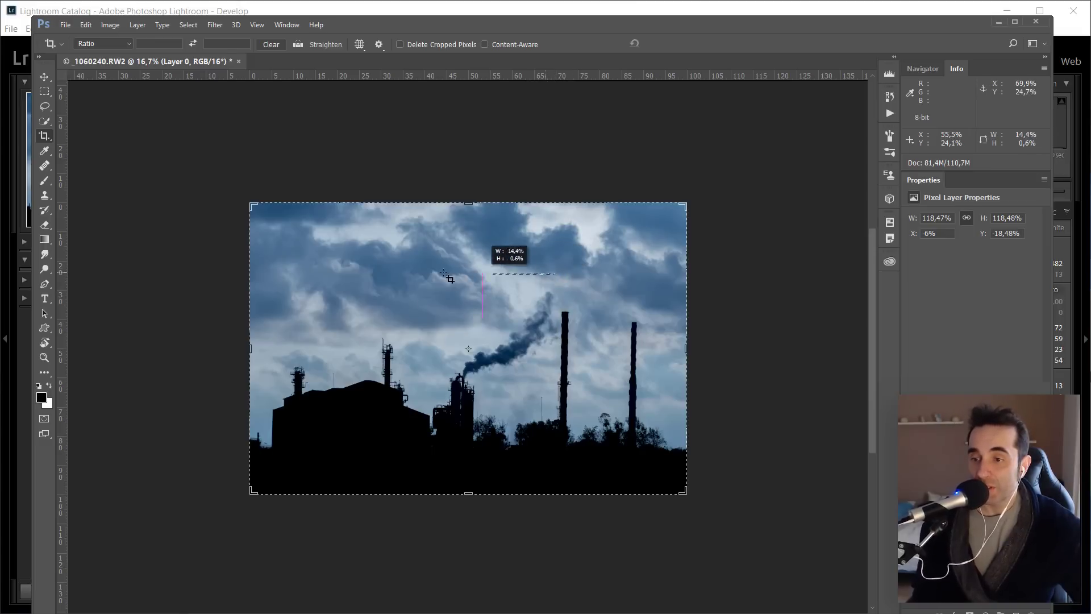
left_click_drag(555, 274, 329, 319)
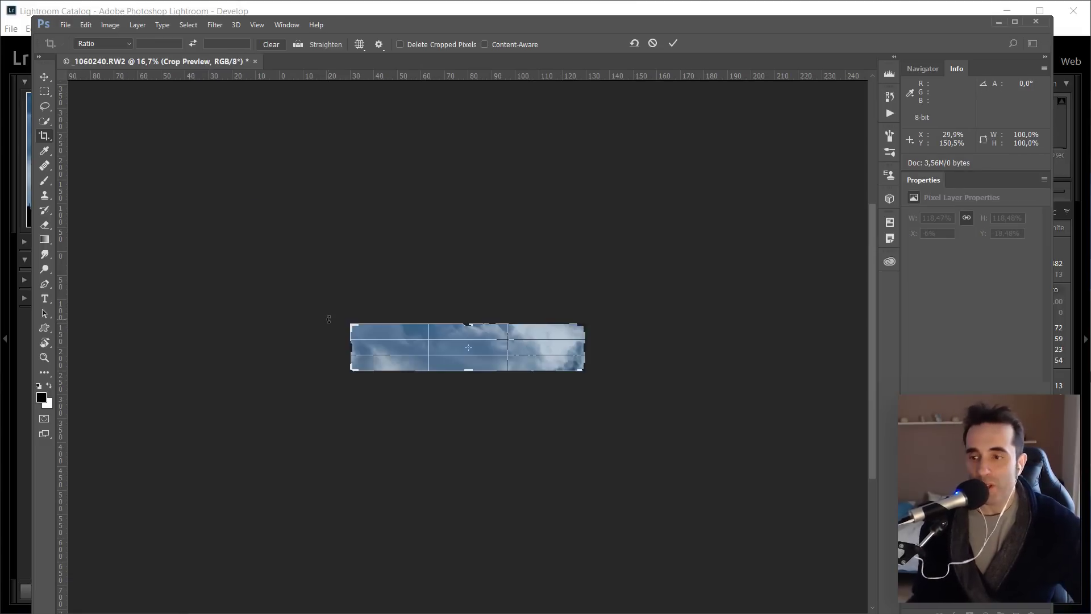
key("Escape")
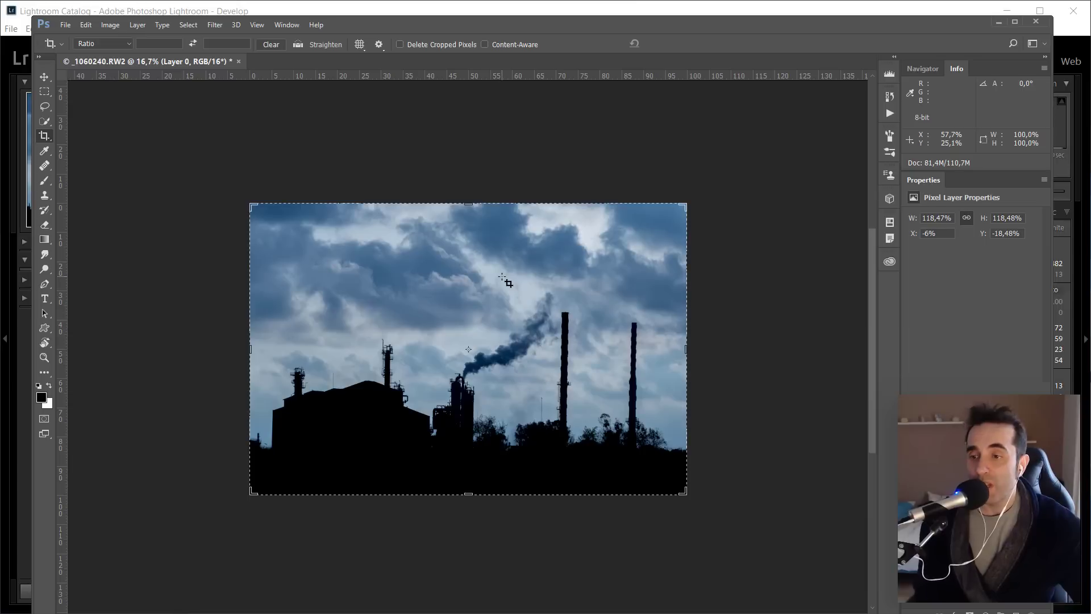
- Test shifting and rotating the photo about 16° in a crop, cancel, then open Camera Raw Filter
left_click(543, 263)
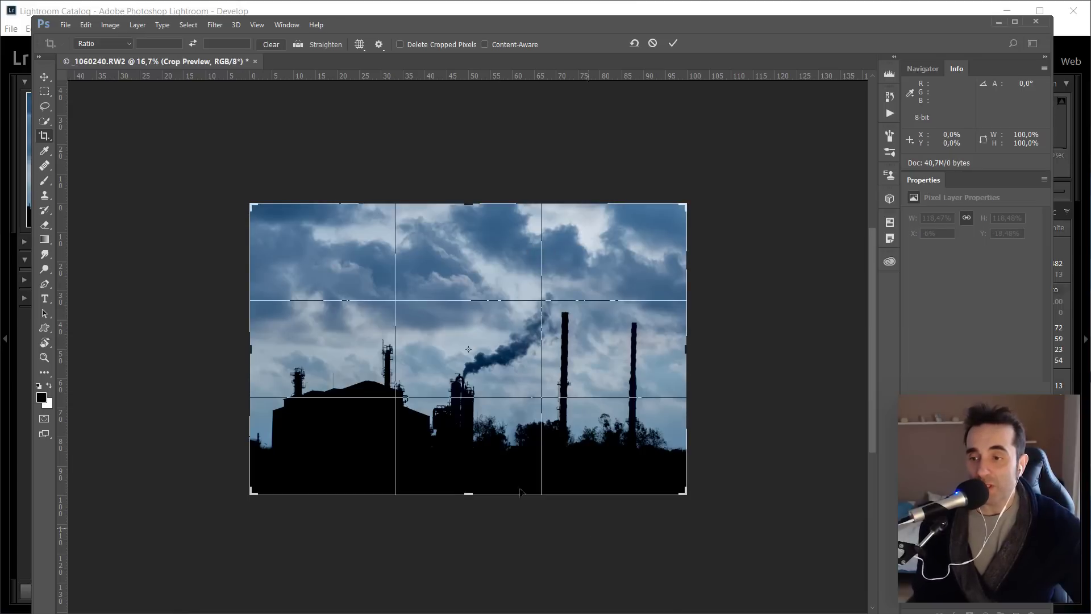
mouse_move(396, 348)
left_mouse_down()
mouse_move(438, 309)
mouse_move(414, 377)
mouse_move(393, 378)
left_mouse_up()
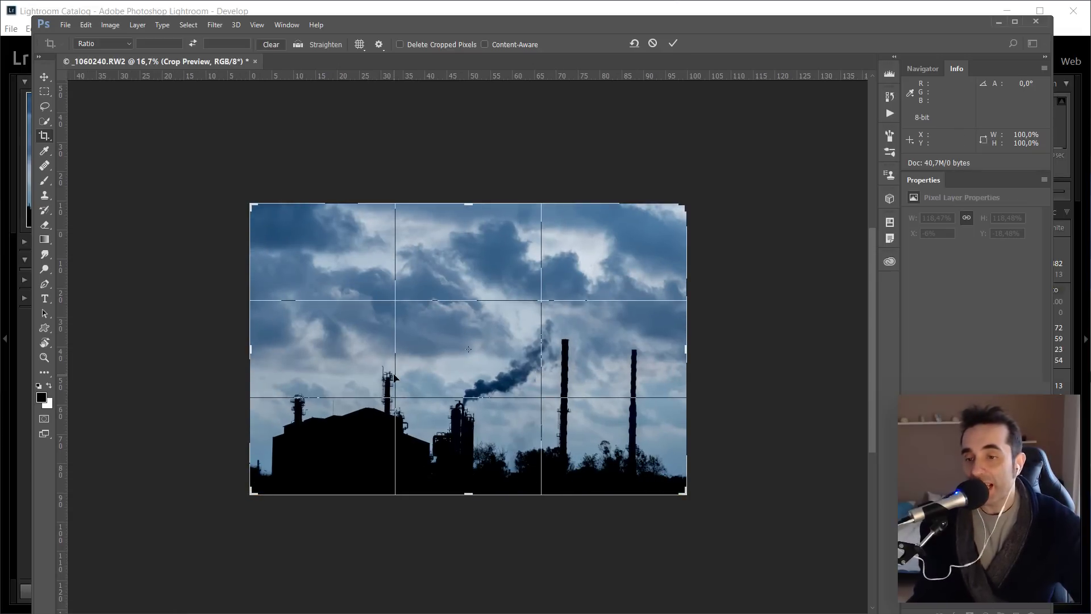
left_click_drag(709, 341, 684, 402)
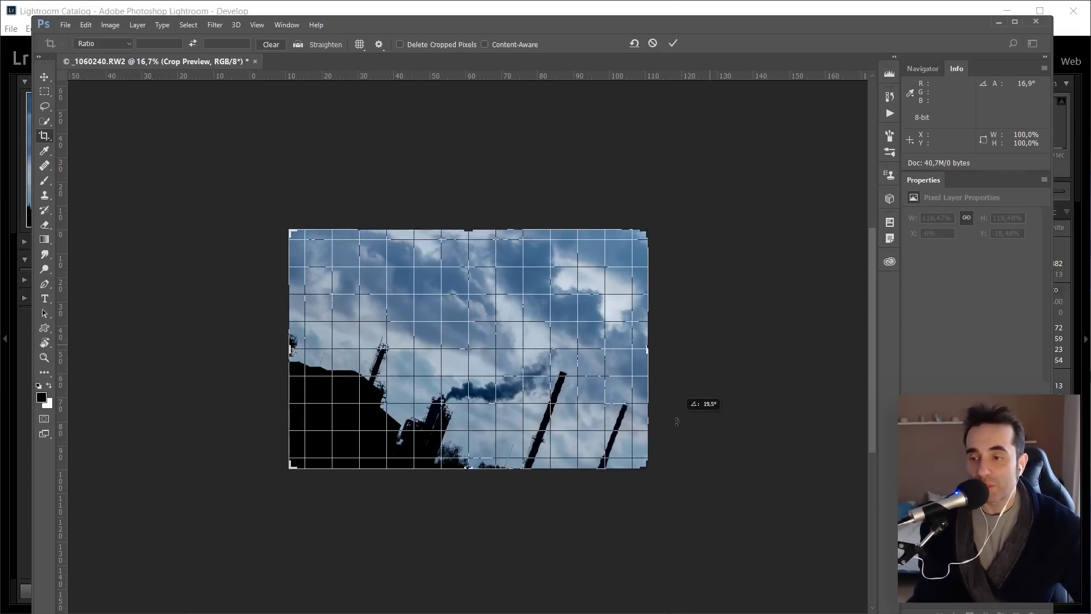
key("Escape")
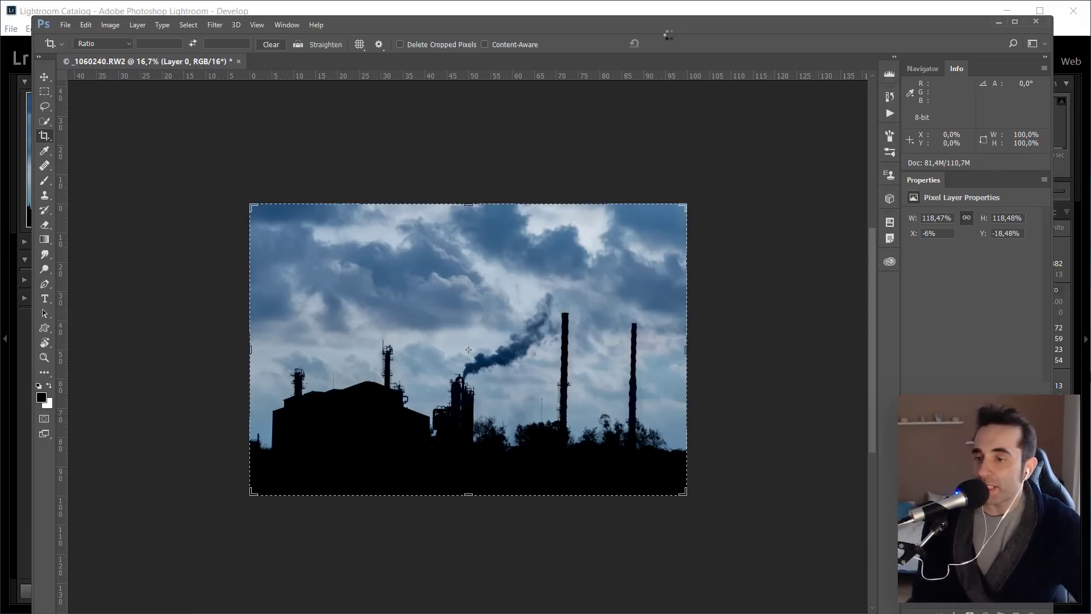
key("ctrl+shift+a")
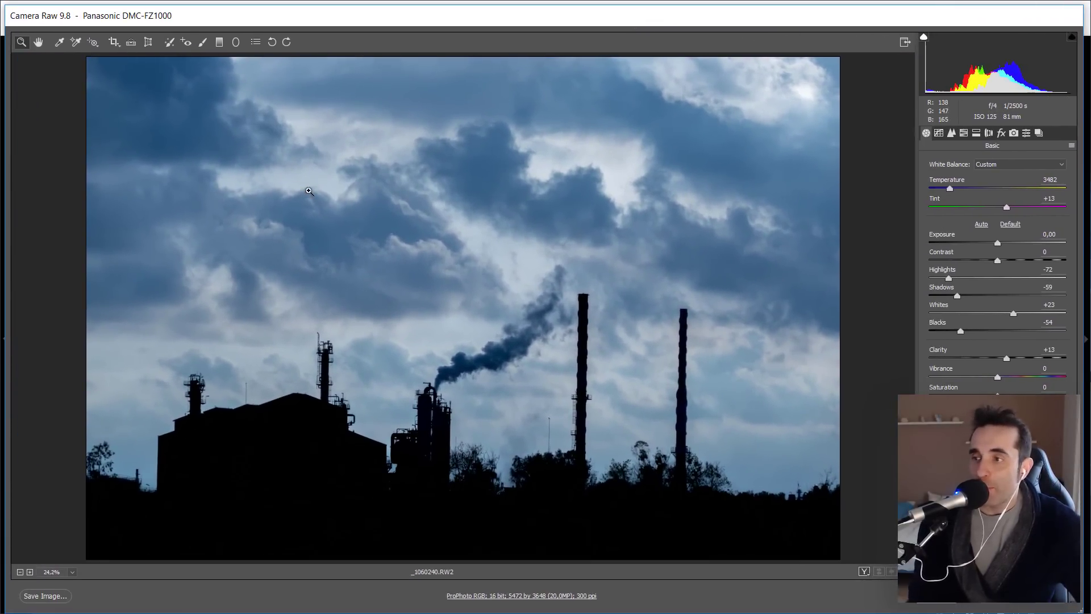
left_click(114, 44)
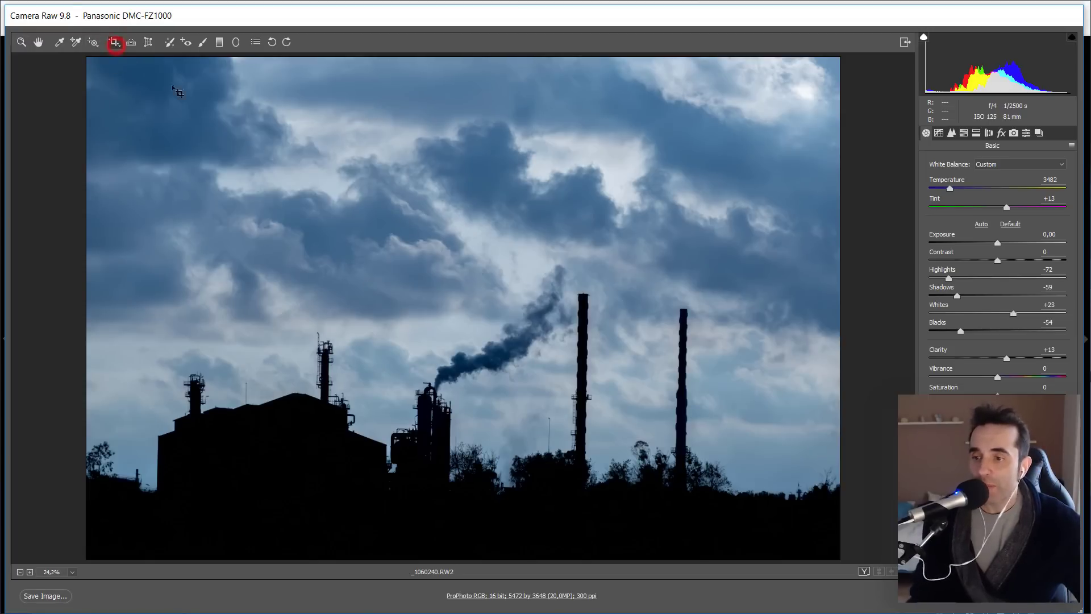
key("ctrl+minus")
key("ctrl+minus")
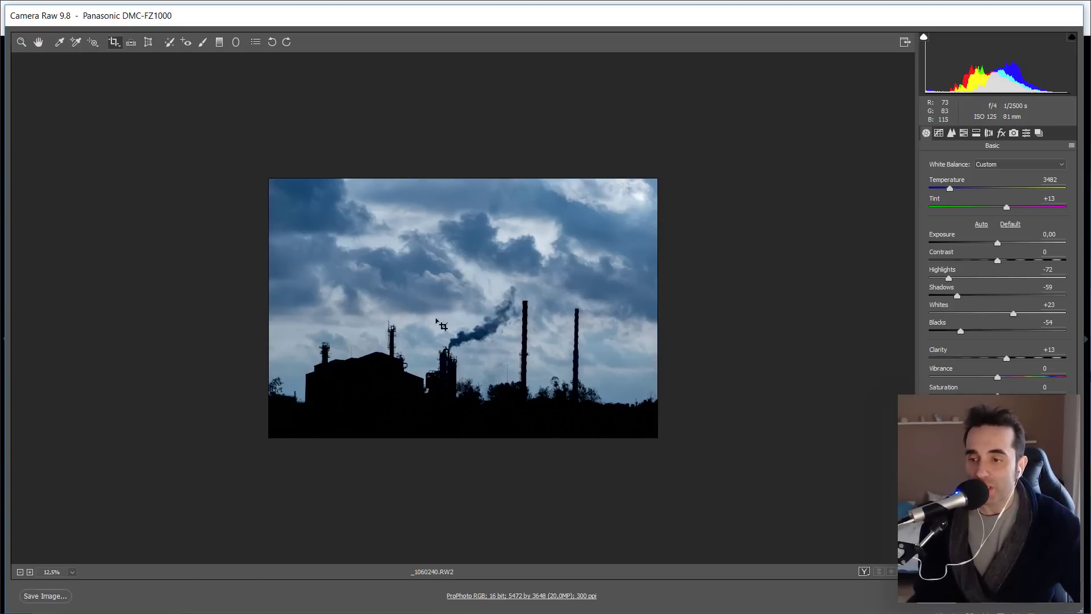
left_click_drag(596, 274, 368, 411)
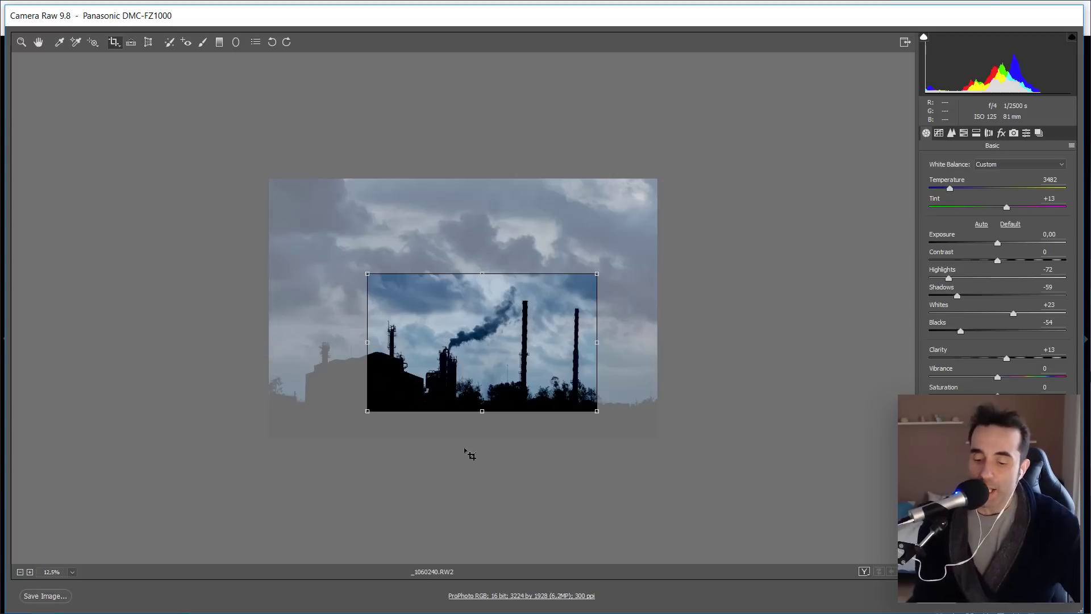
key("Escape")
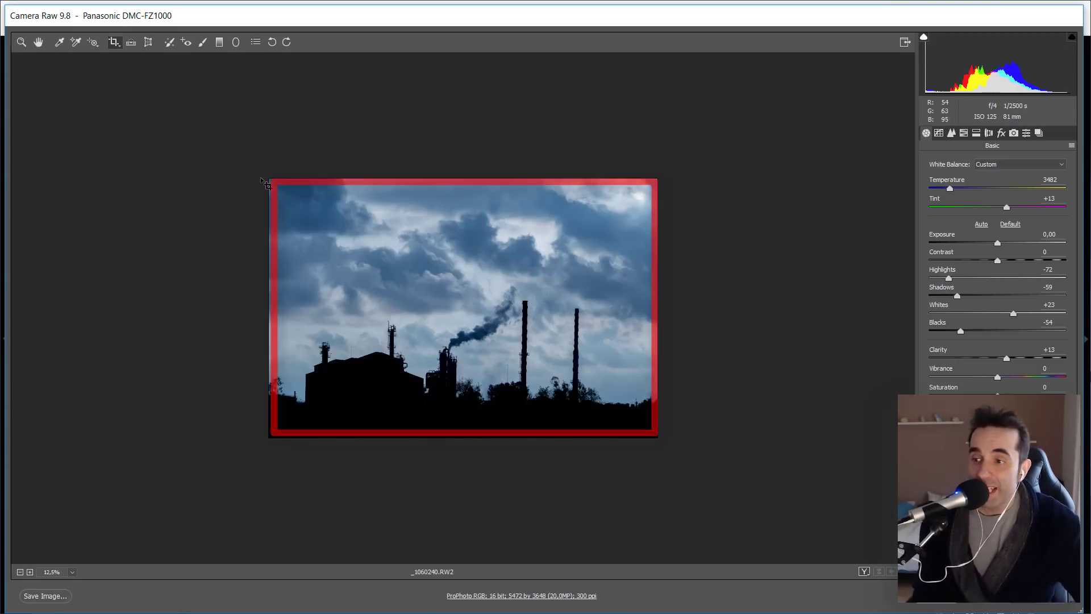
mouse_move(254, 157)
left_mouse_down()
mouse_move(753, 537)
mouse_move(774, 536)
left_mouse_up()
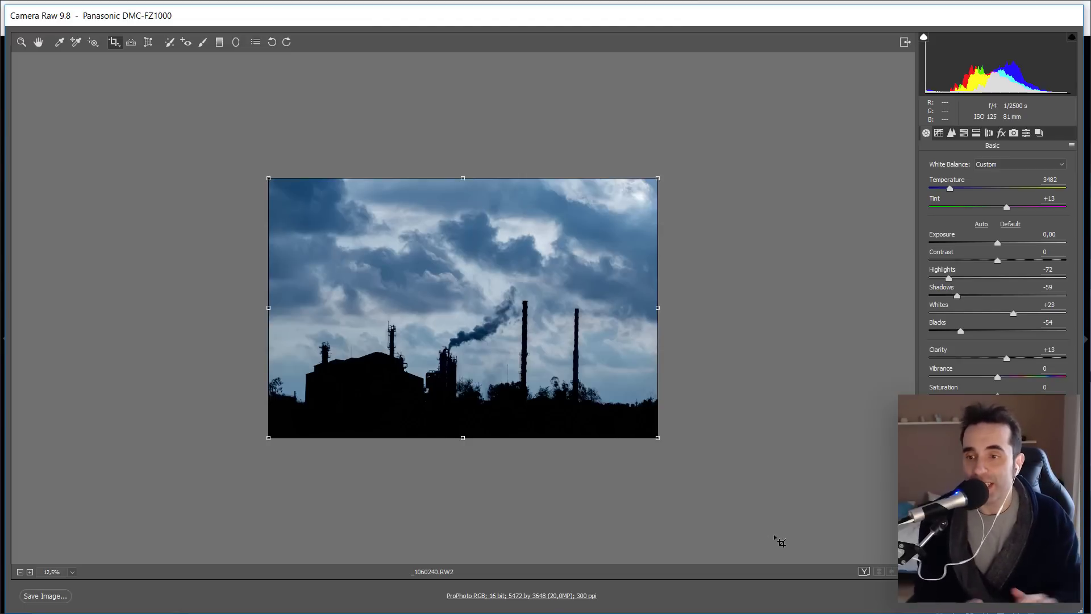
key("Return")
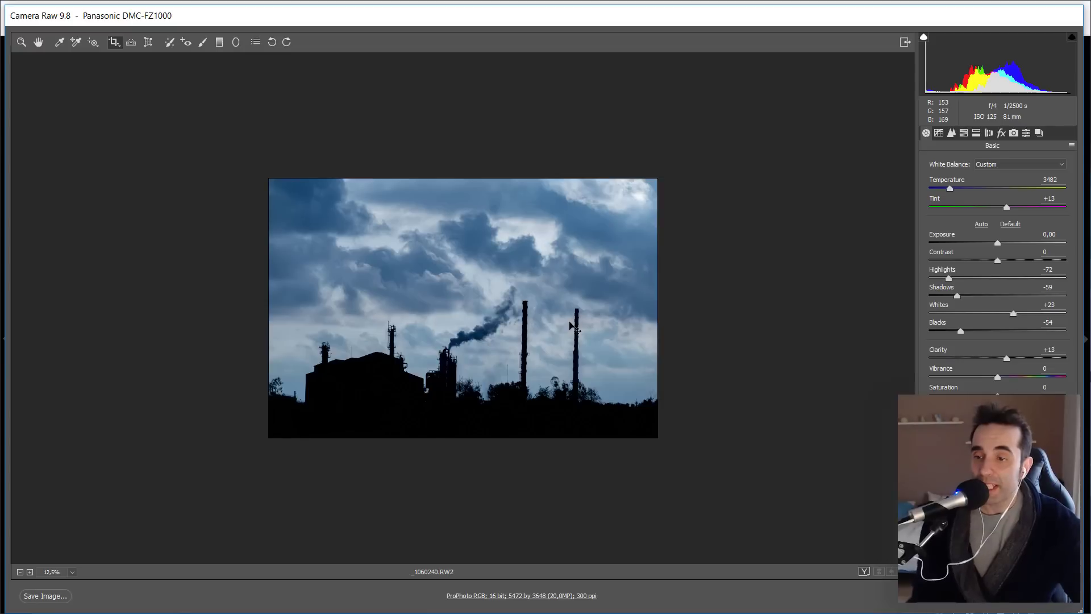
left_click(237, 105)
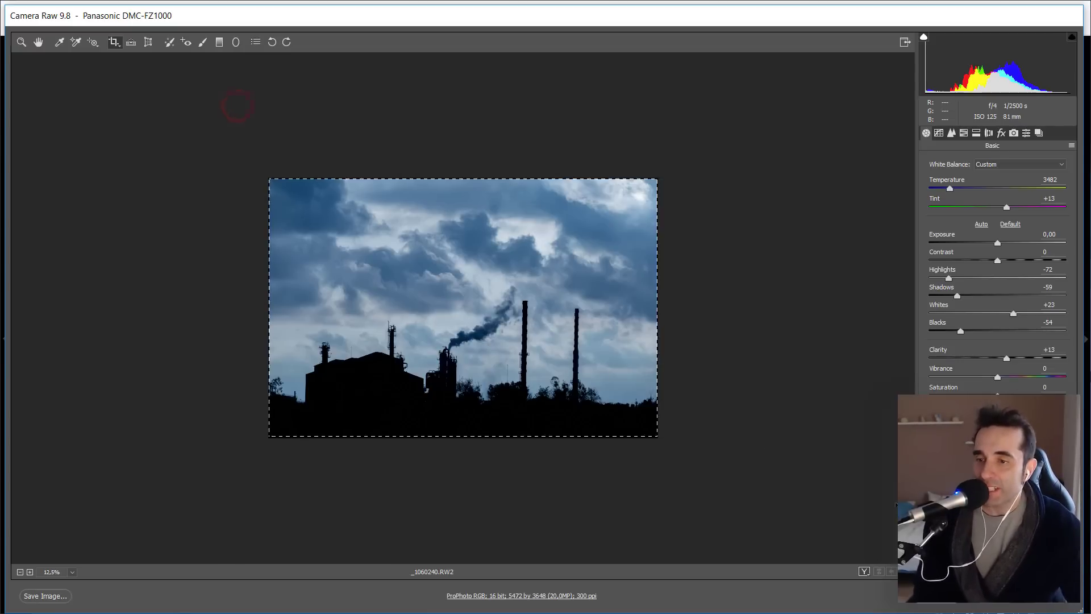
key("Return")
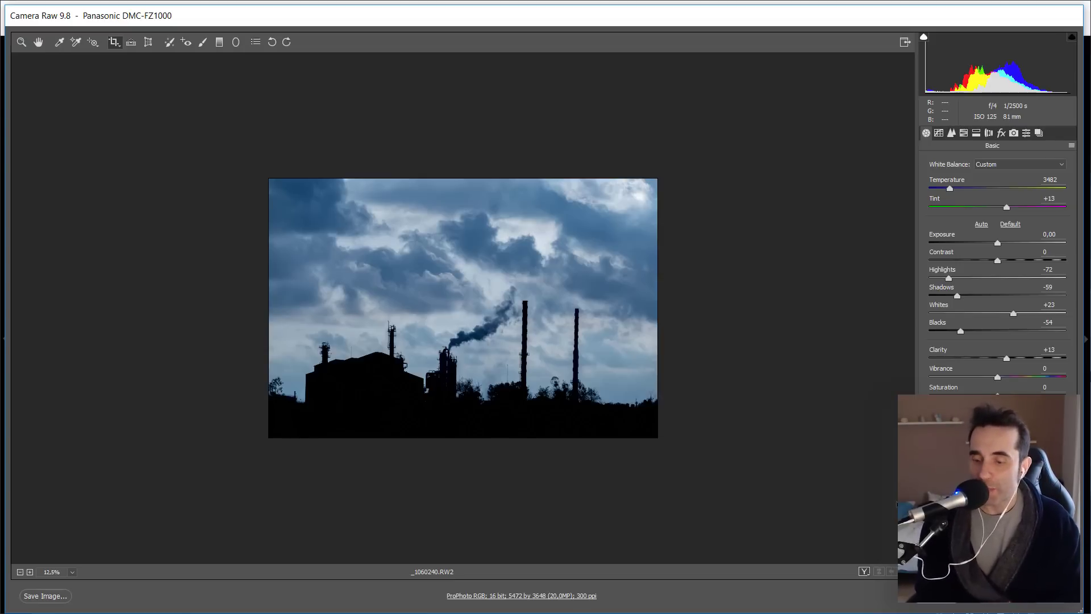
key("c")
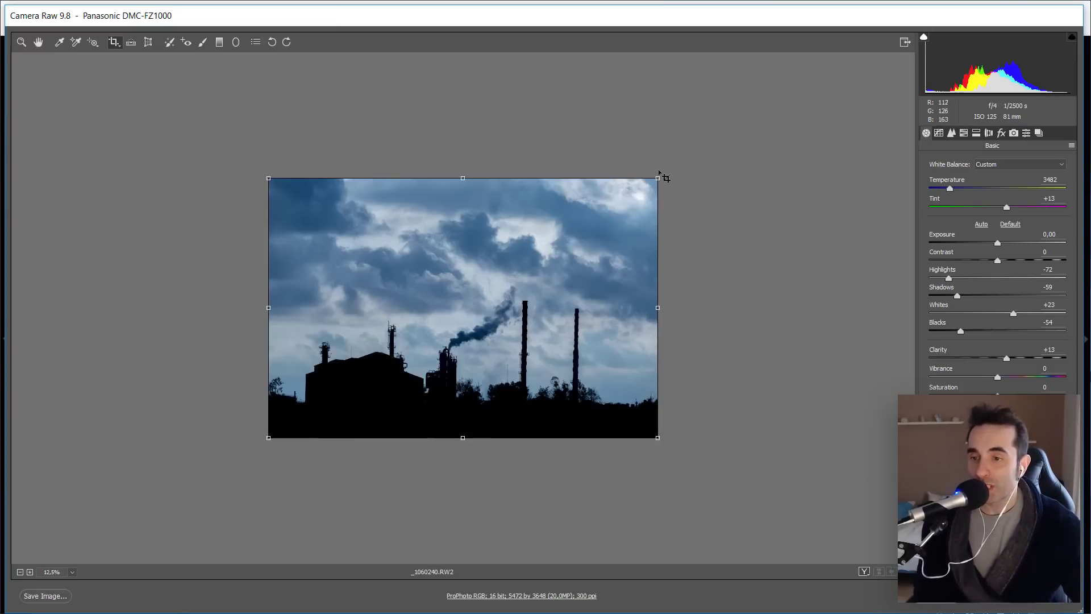
left_click_drag(659, 181, 635, 190)
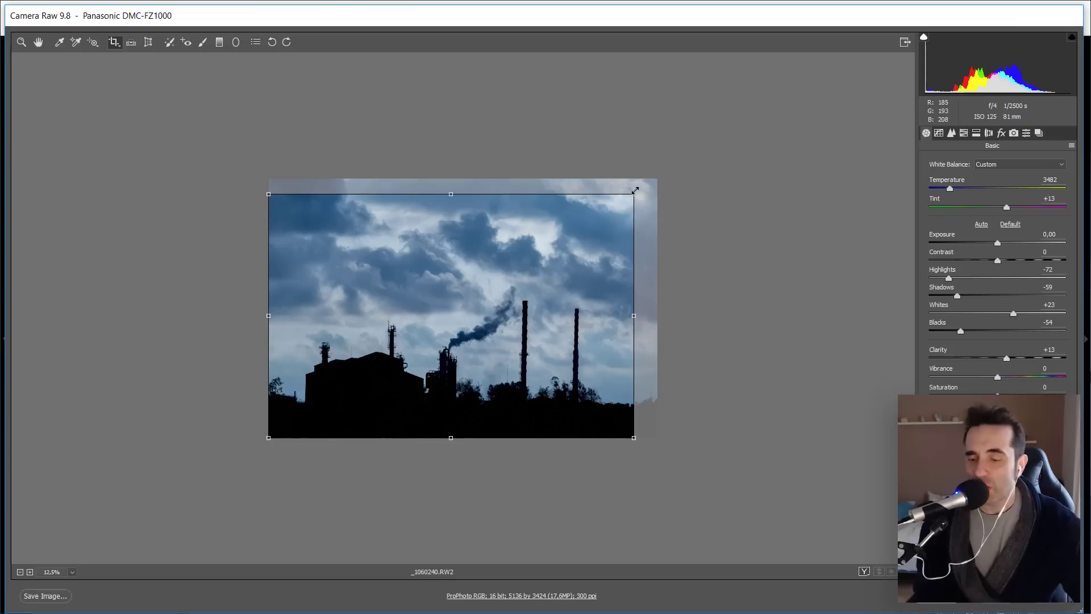
key("Escape")
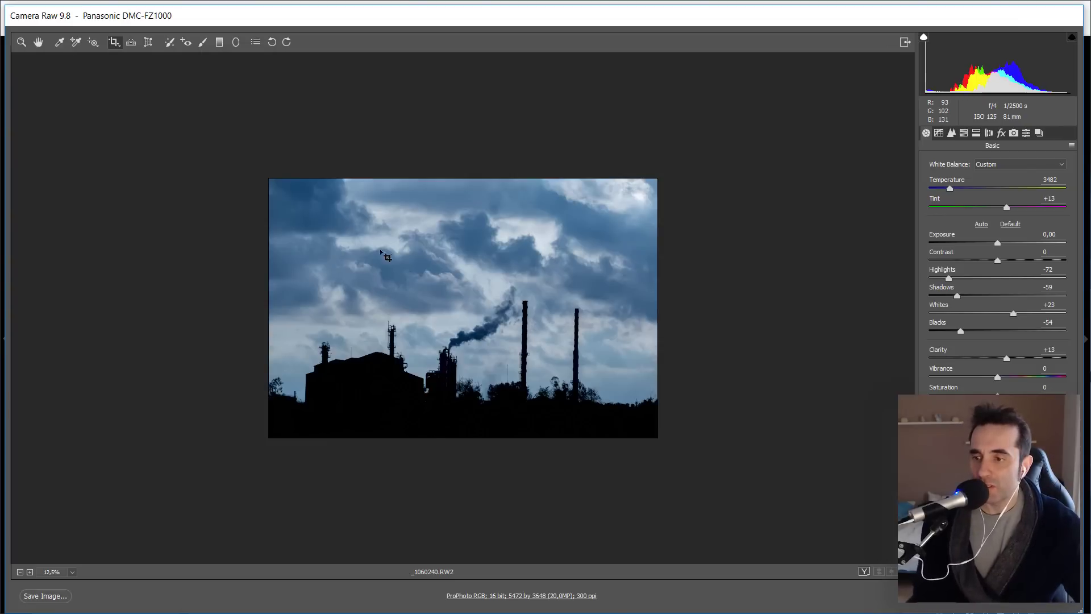
left_click_drag(355, 229, 603, 336)
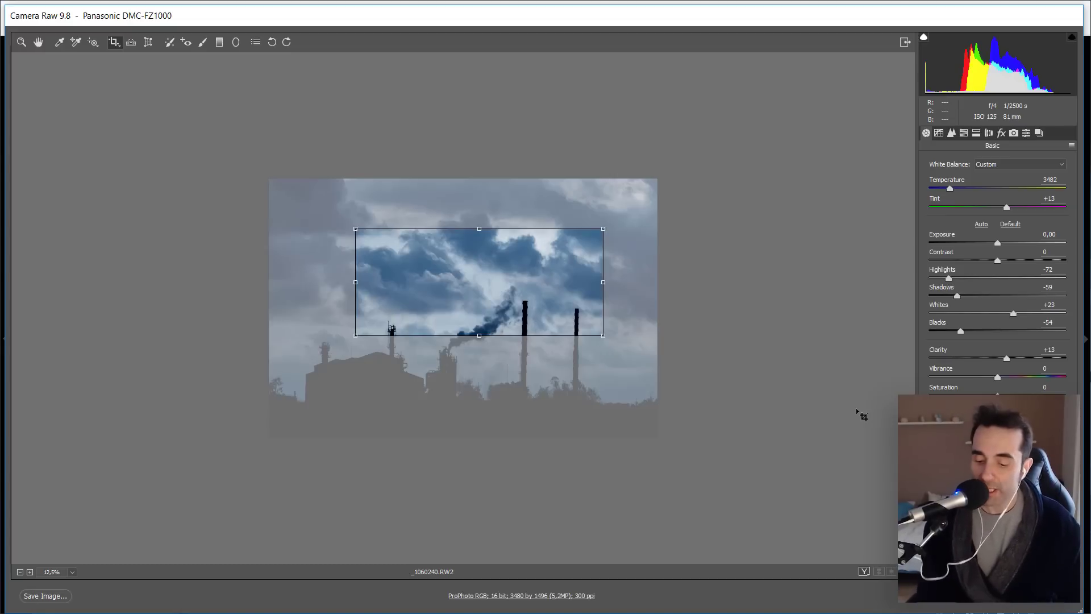
key("x")
key("x")
key("x")
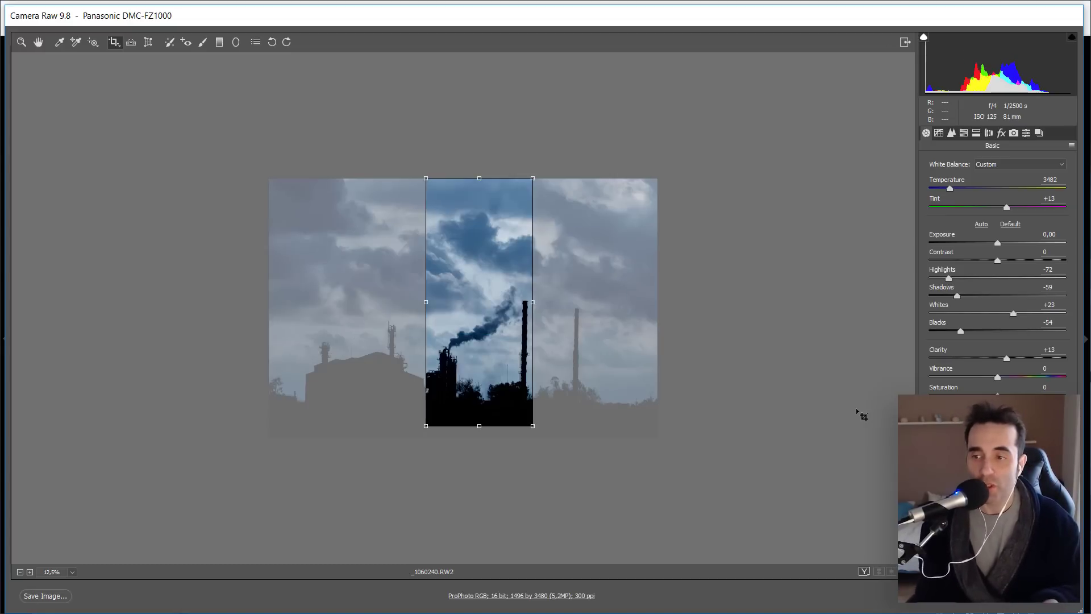
key("x")
key("Escape")
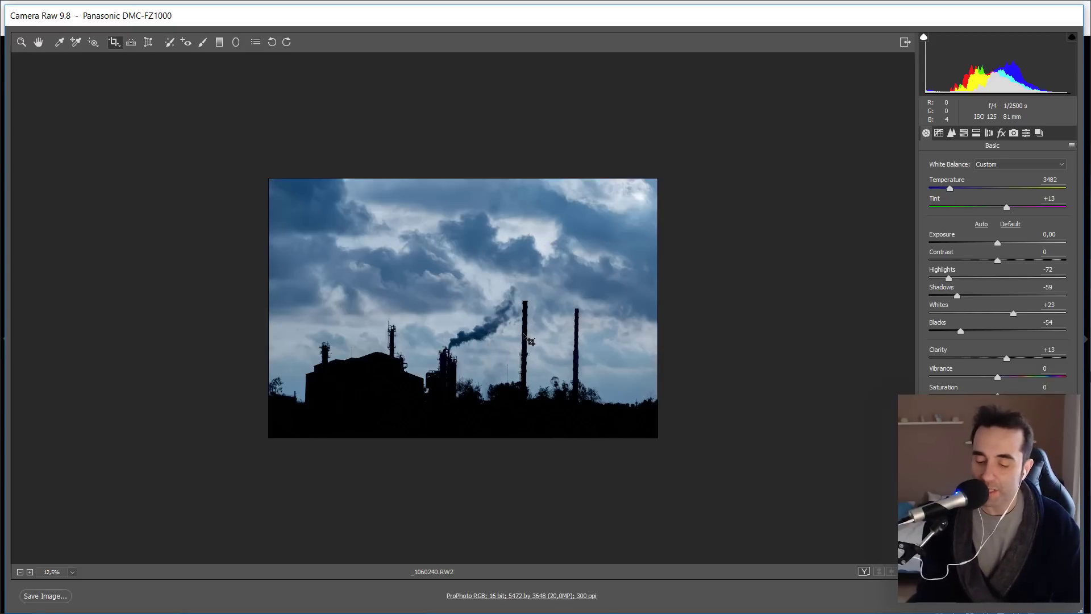
left_click(523, 335)
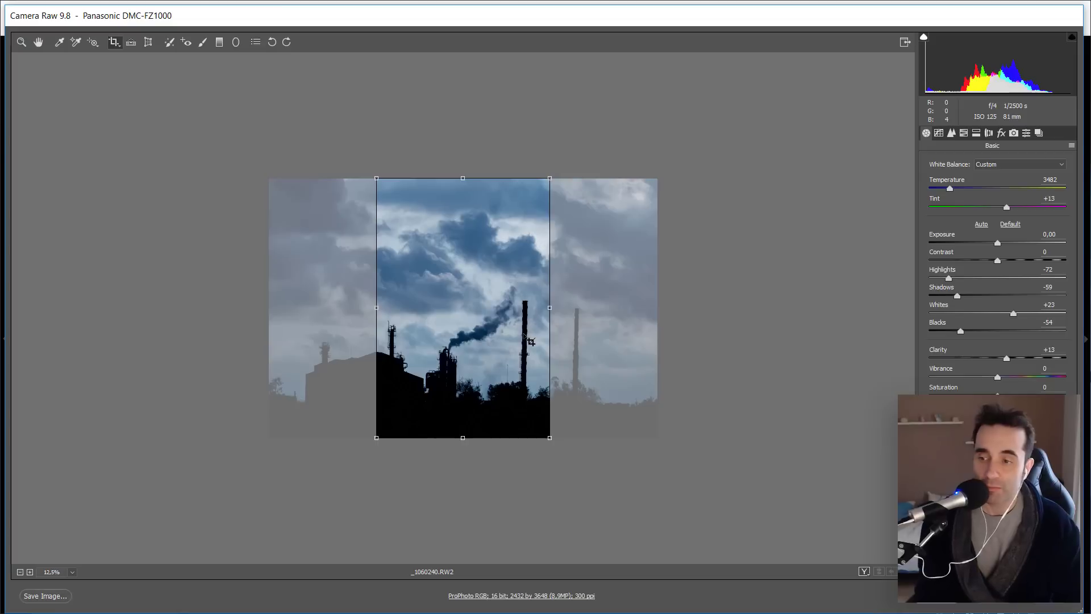
key("x")
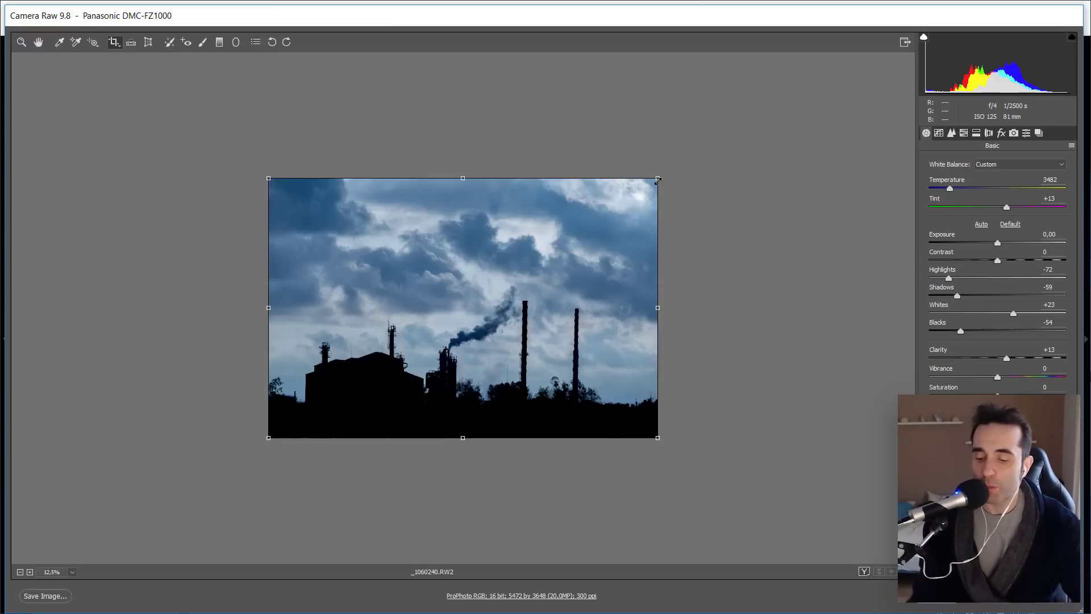
key("Return")
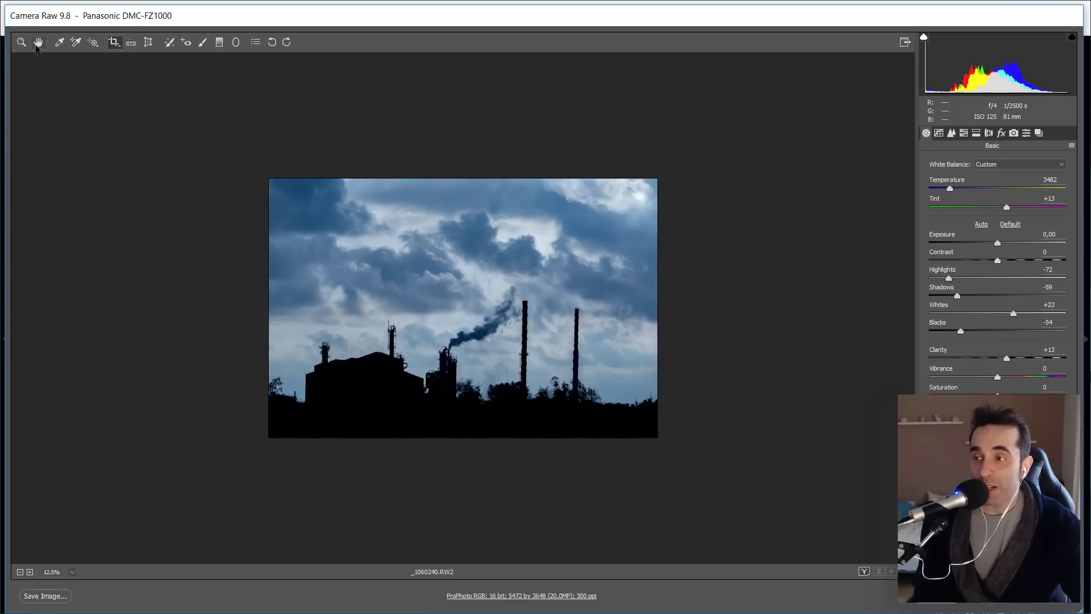
- Return from the Zoom tool to the Crop tool and flip the crop frame's orientation
left_click(22, 43)
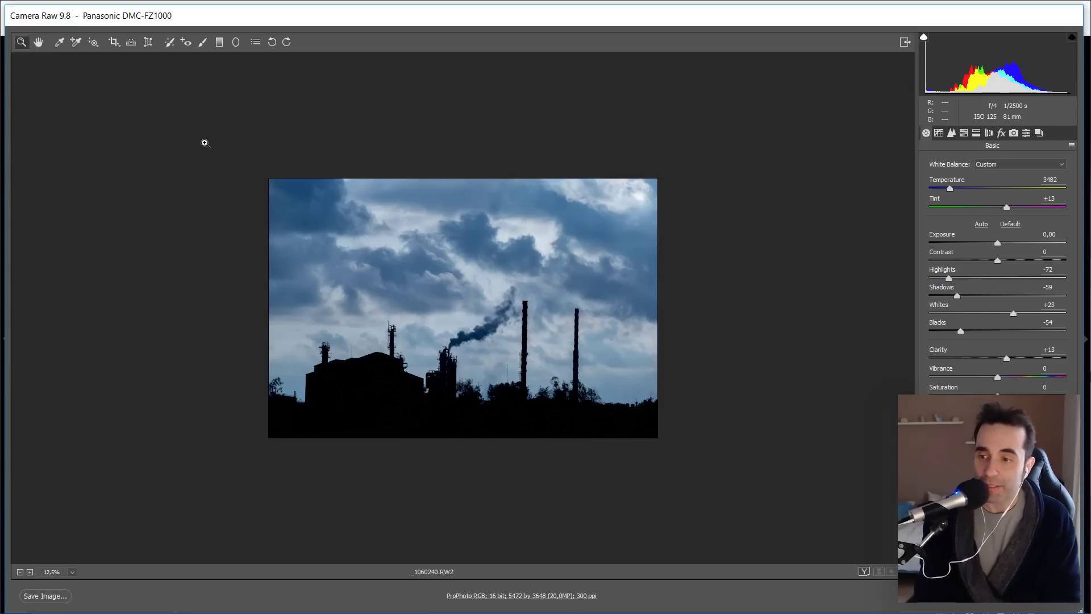
key("c")
key("x")
key("x")
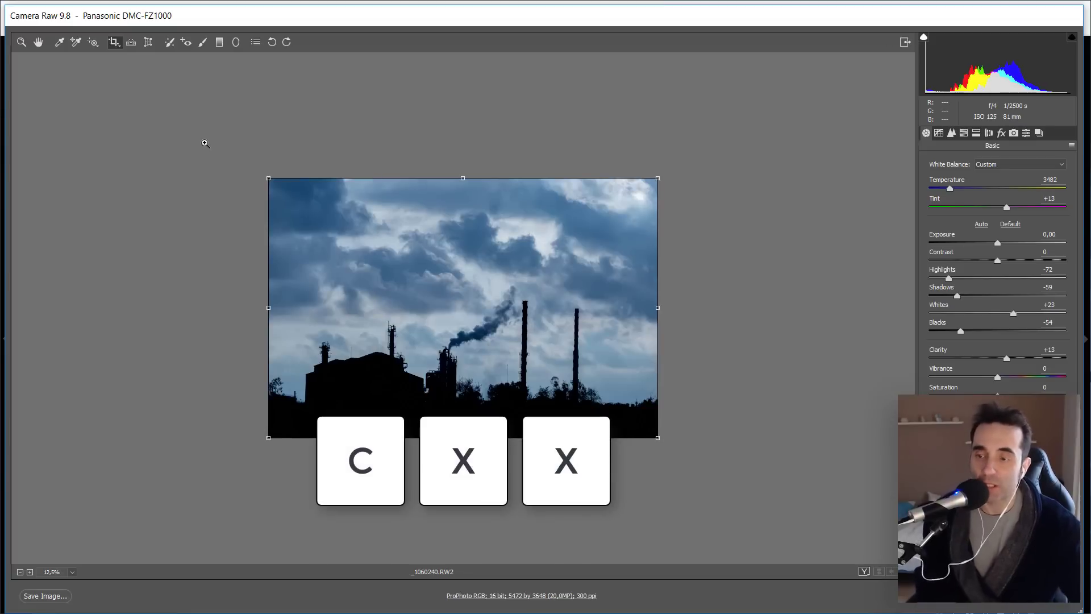